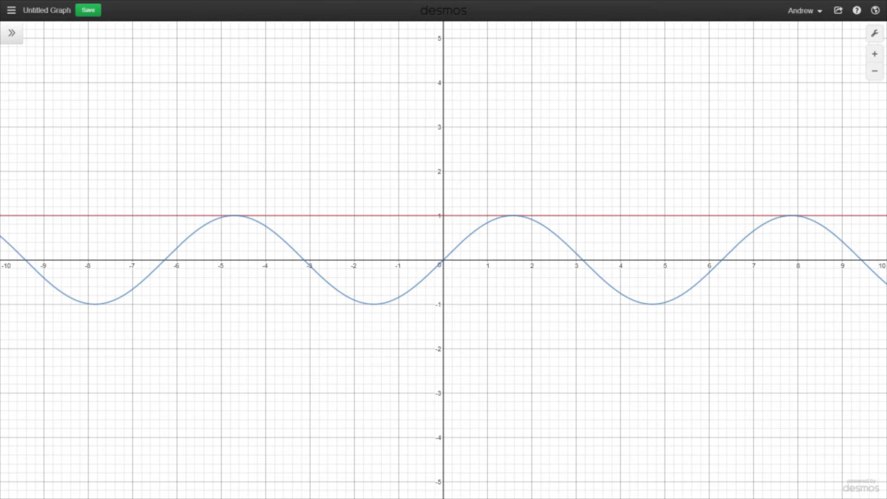
Trace along the red line y = 1 to show where it meets the sine curve
{"action": "mouse_move", "coordinate": [139, 217]}
{"action": "left_mouse_down"}
{"action": "mouse_move", "coordinate": [331, 224]}
{"action": "mouse_move", "coordinate": [445, 212]}
{"action": "left_mouse_up"}
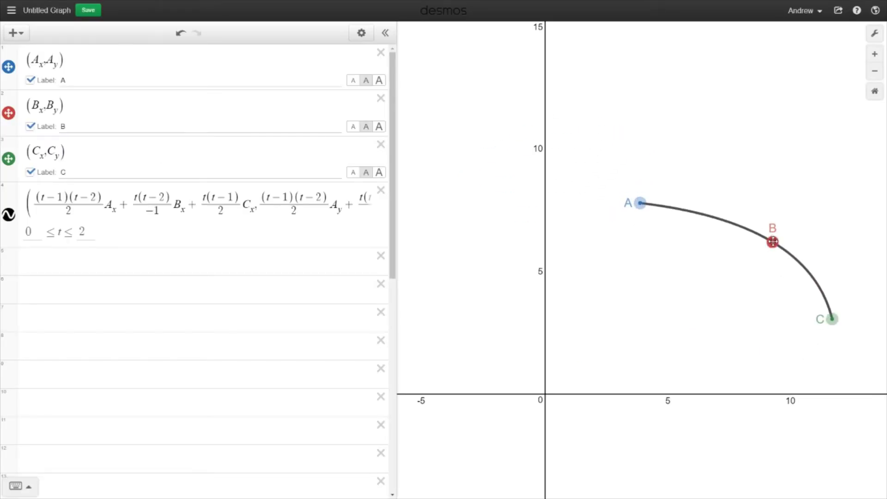
Drag B near the origin, A up then right, and C left to reshape the curve
{"action": "left_click_drag", "start_coordinate": [773, 241], "coordinate": [591, 375]}
{"action": "left_click_drag", "start_coordinate": [640, 203], "coordinate": [559, 133]}
{"action": "left_click_drag", "start_coordinate": [832, 319], "coordinate": [625, 295]}
{"action": "left_click_drag", "start_coordinate": [526, 305], "coordinate": [490, 303]}
{"action": "left_click_drag", "start_coordinate": [559, 133], "coordinate": [804, 207]}
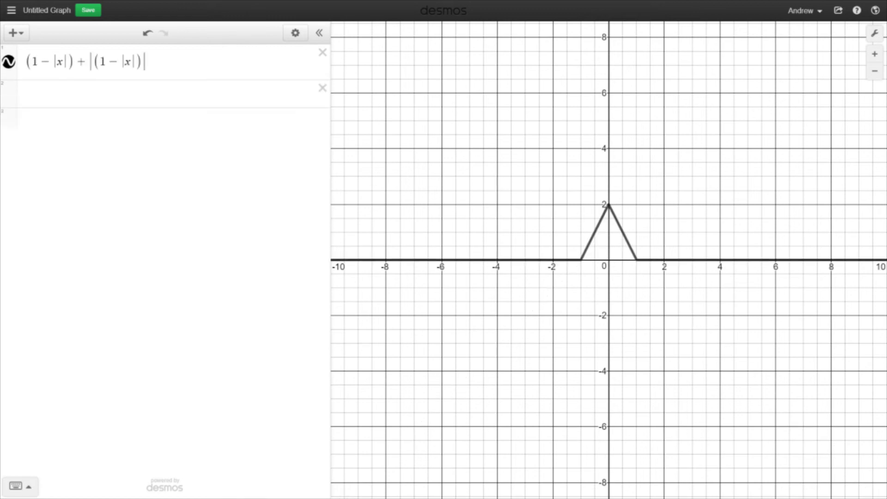
Divide the whole expression by 2 by appending /2
{"action": "key", "text": "ctrl+a"}
{"action": "type", "text": "/2"}
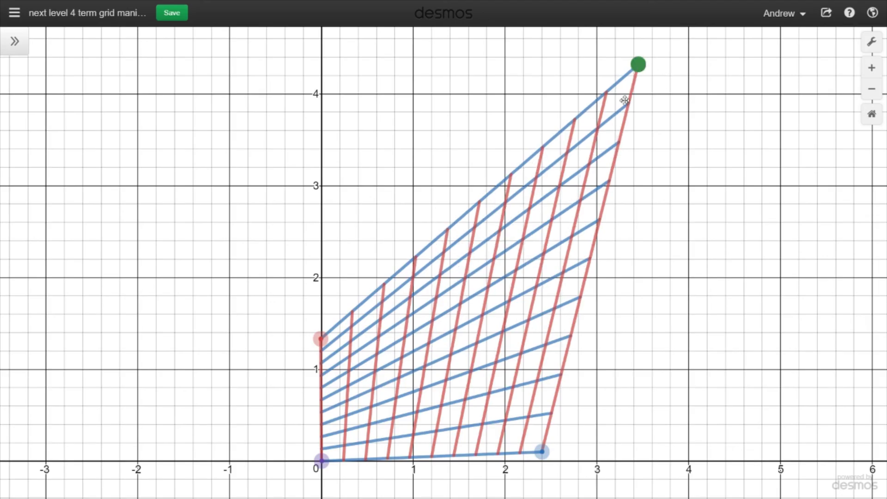
Drag the green, blue, red and purple corner points around to twist and warp the grid
{"action": "left_click_drag", "start_coordinate": [626, 98], "coordinate": [658, 158]}
{"action": "left_click_drag", "start_coordinate": [542, 451], "coordinate": [289, 228]}
{"action": "left_click_drag", "start_coordinate": [320, 339], "coordinate": [647, 353]}
{"action": "left_click_drag", "start_coordinate": [321, 461], "coordinate": [731, 272]}
{"action": "left_click_drag", "start_coordinate": [658, 158], "coordinate": [694, 460]}
{"action": "left_click_drag", "start_coordinate": [647, 352], "coordinate": [218, 206]}
{"action": "left_click_drag", "start_coordinate": [289, 227], "coordinate": [307, 452]}
{"action": "left_click_drag", "start_coordinate": [218, 207], "coordinate": [539, 148]}
{"action": "left_click_drag", "start_coordinate": [695, 459], "coordinate": [360, 205]}
{"action": "left_click_drag", "start_coordinate": [731, 273], "coordinate": [558, 153]}
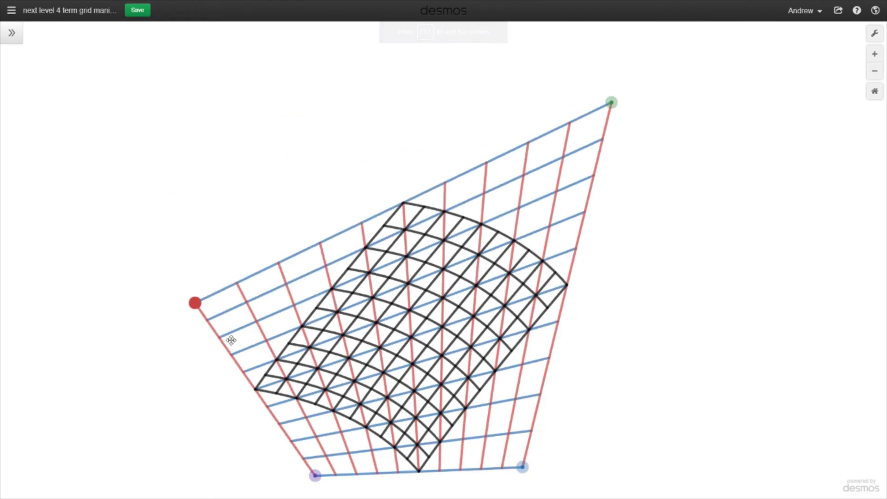
Drag the corners into fan and bow-tie shapes, ending in a thin slanted quadrilateral
{"action": "left_click_drag", "start_coordinate": [230, 338], "coordinate": [231, 339]}
{"action": "left_click_drag", "start_coordinate": [611, 102], "coordinate": [662, 204]}
{"action": "left_click_drag", "start_coordinate": [231, 341], "coordinate": [714, 114]}
{"action": "left_click_drag", "start_coordinate": [507, 120], "coordinate": [424, 131]}
{"action": "left_click_drag", "start_coordinate": [511, 468], "coordinate": [166, 315]}
{"action": "left_click_drag", "start_coordinate": [304, 475], "coordinate": [647, 455]}
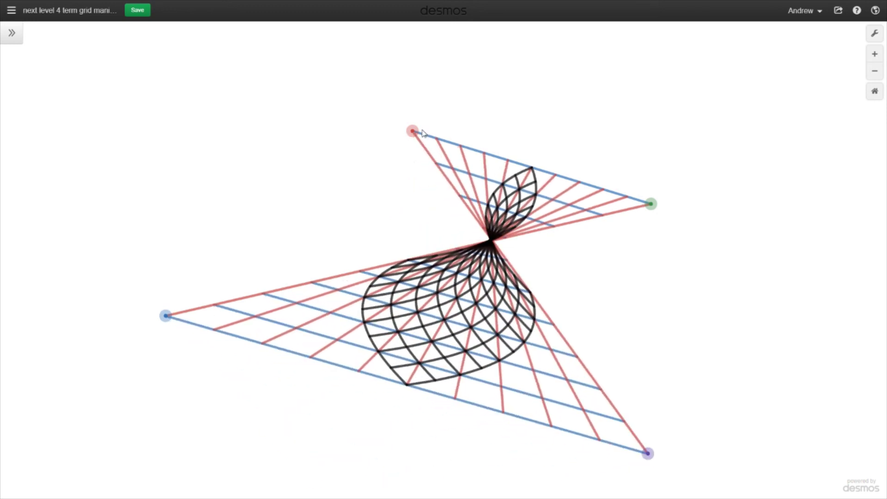
{"action": "left_click_drag", "start_coordinate": [413, 131], "coordinate": [638, 283]}
{"action": "left_click_drag", "start_coordinate": [647, 454], "coordinate": [152, 424]}
{"action": "left_click_drag", "start_coordinate": [652, 202], "coordinate": [781, 167]}
{"action": "left_click_drag", "start_coordinate": [240, 305], "coordinate": [623, 148]}
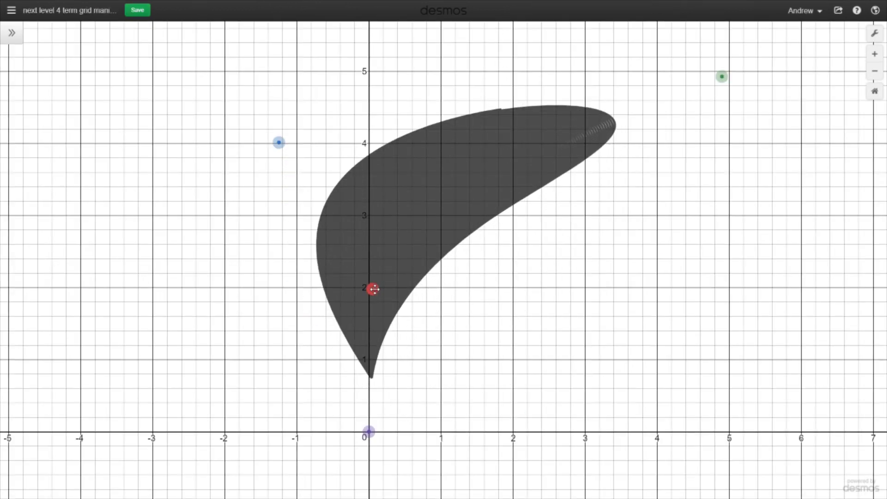
Drag the red point to about (6.4, 0.5) and purple to about (-4.8, 0)
{"action": "left_click_drag", "start_coordinate": [378, 291], "coordinate": [830, 394]}
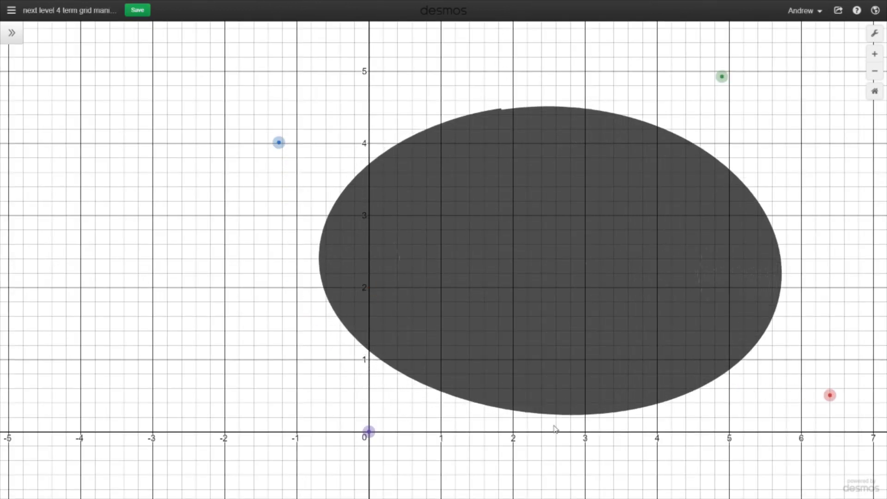
{"action": "left_click_drag", "start_coordinate": [369, 432], "coordinate": [22, 427]}
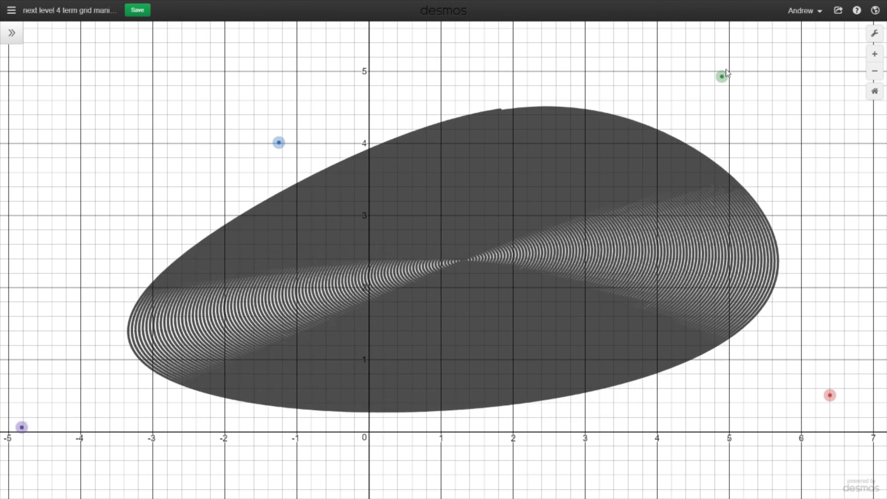